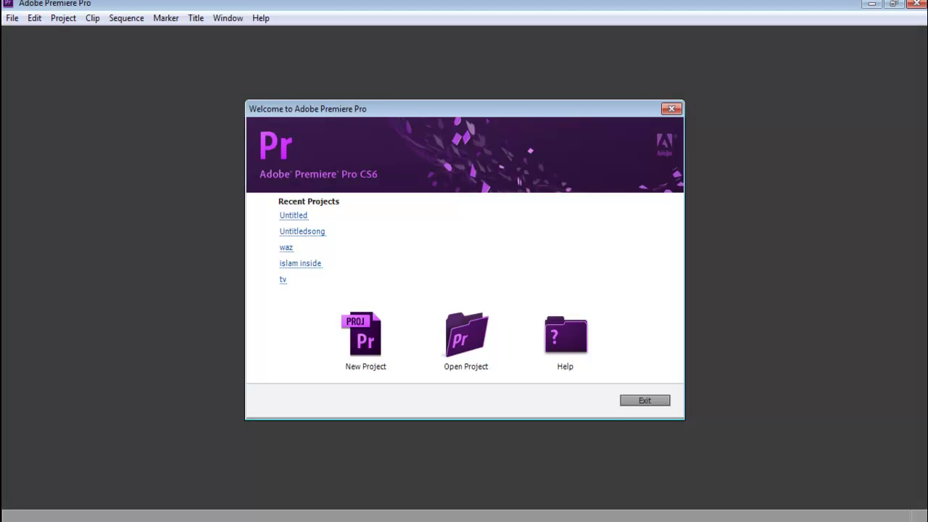
Create a new project named Untitled, overwriting the existing one, with Sequence 01 using the DV - PAL Widescreen 48kHz preset.
left_click(366, 341)
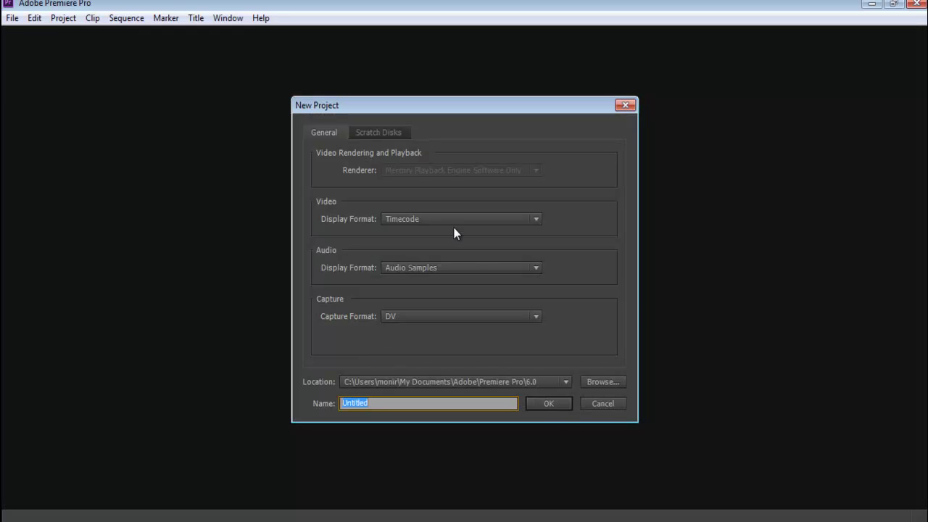
left_click(549, 405)
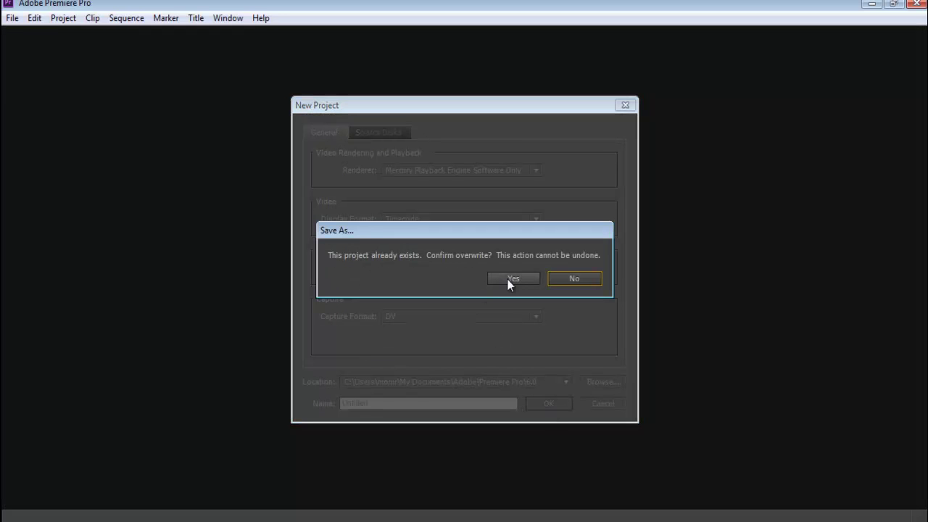
left_click(513, 278)
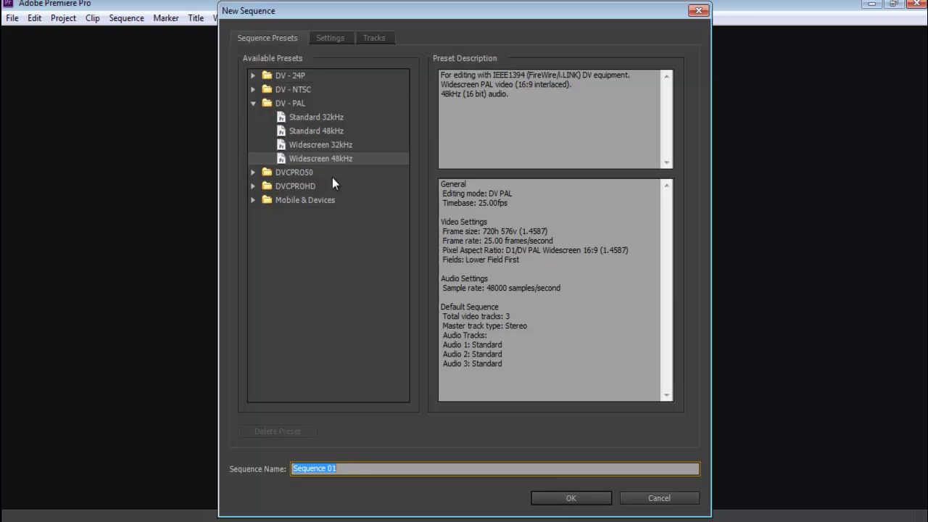
left_click(569, 499)
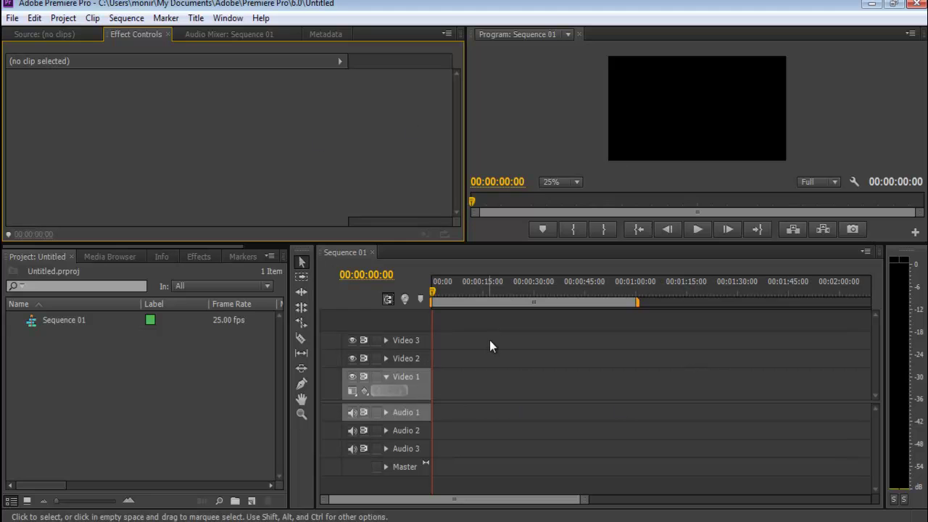
Import the video 20161212_175123 and place it at the start of Video 1, keeping the existing sequence settings.
double_click(98, 366)
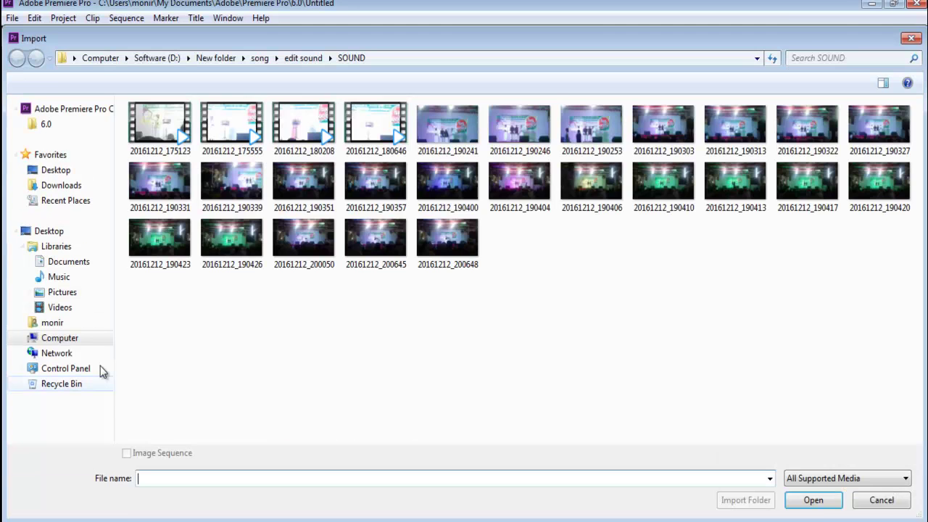
left_click(162, 134)
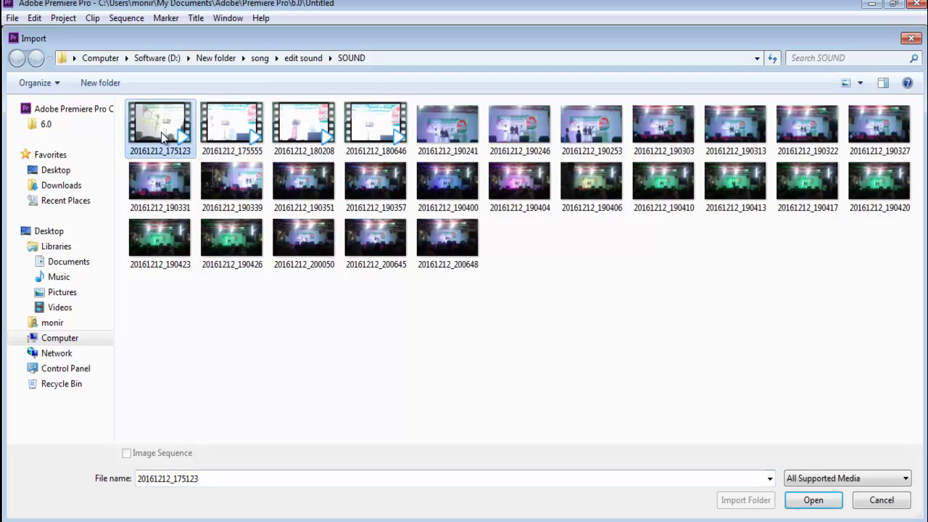
left_click(813, 500)
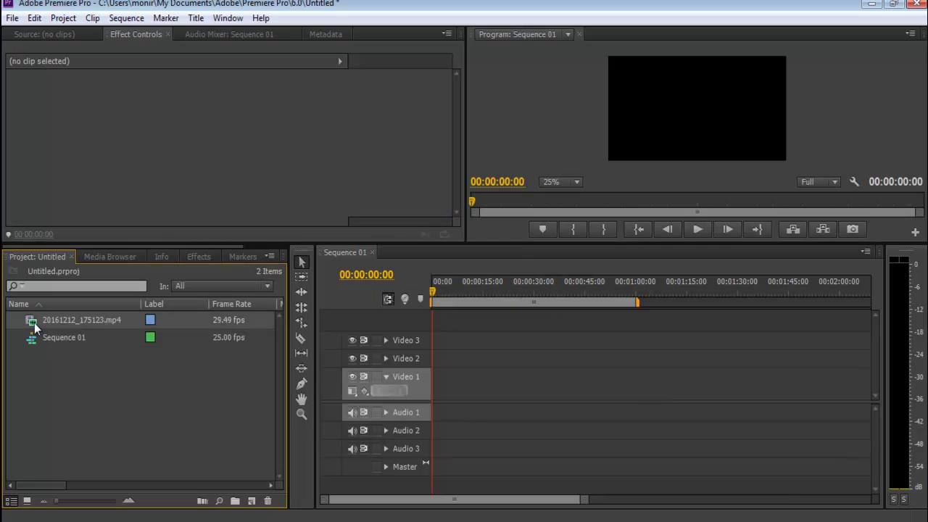
left_click_drag(29, 326, 425, 408)
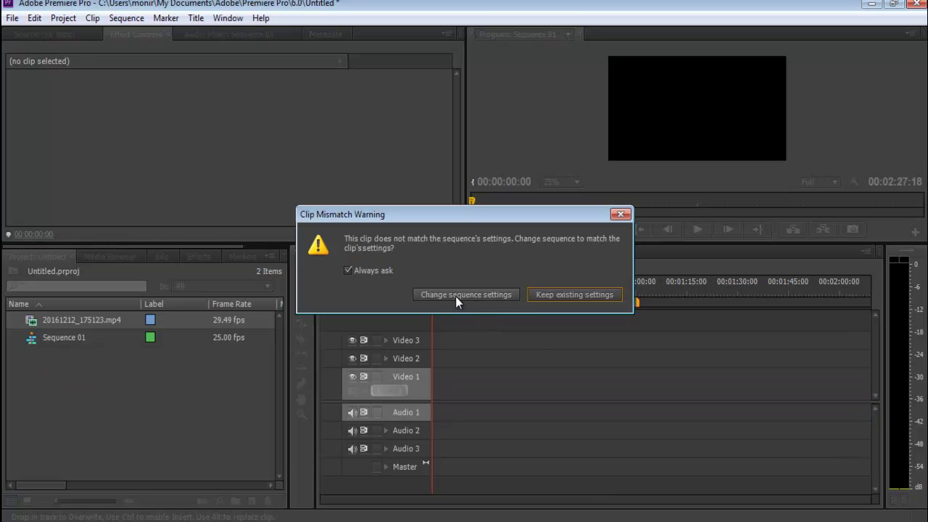
left_click(571, 295)
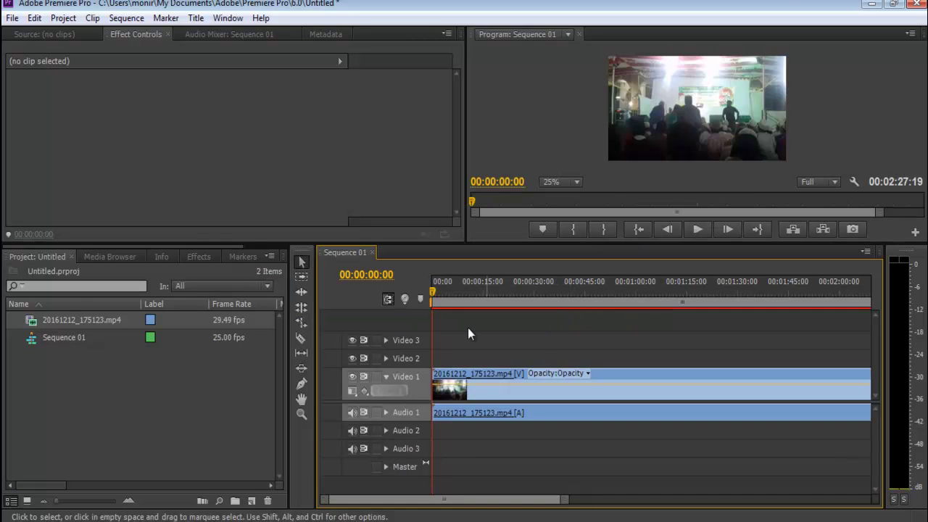
Play the sequence from around 30 seconds, stop at 00:00:31:03 and split the clip there with the Razor tool.
left_click_drag(433, 299, 529, 301)
left_click(698, 231)
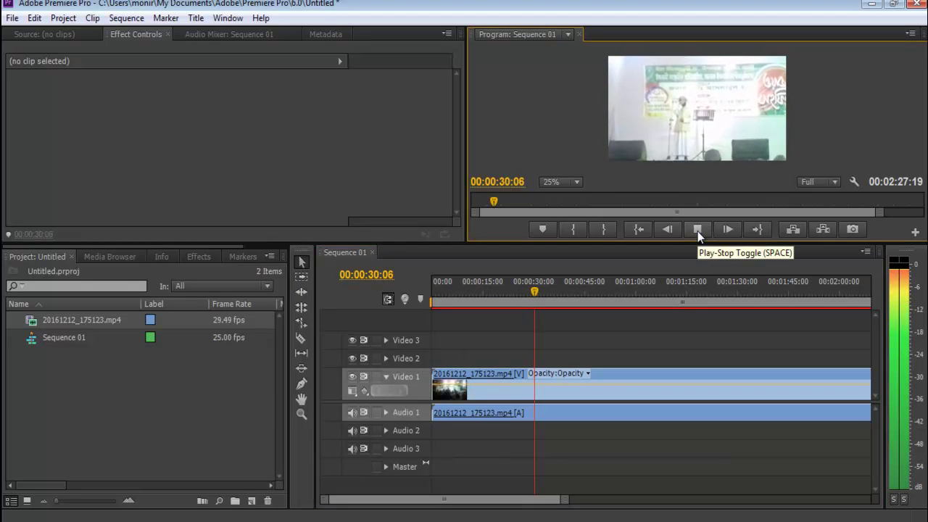
left_click(697, 230)
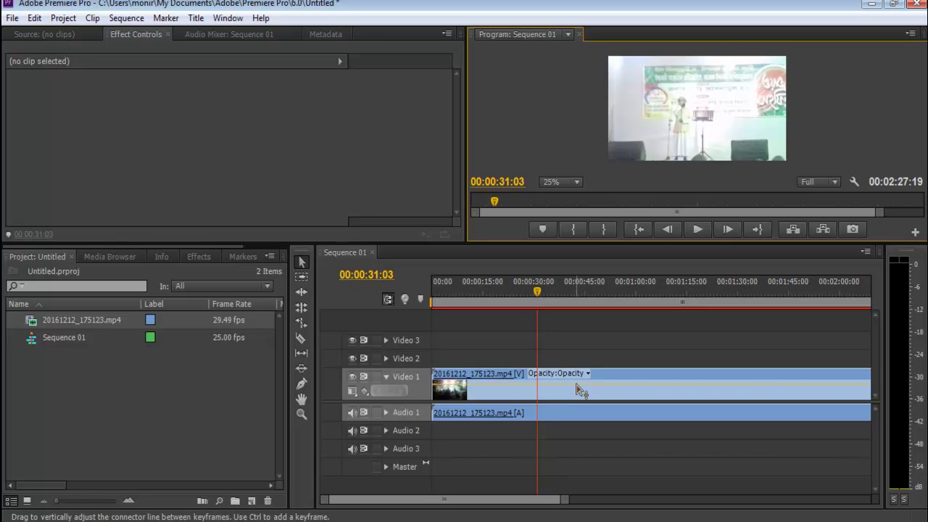
left_click(300, 341)
left_click(300, 342)
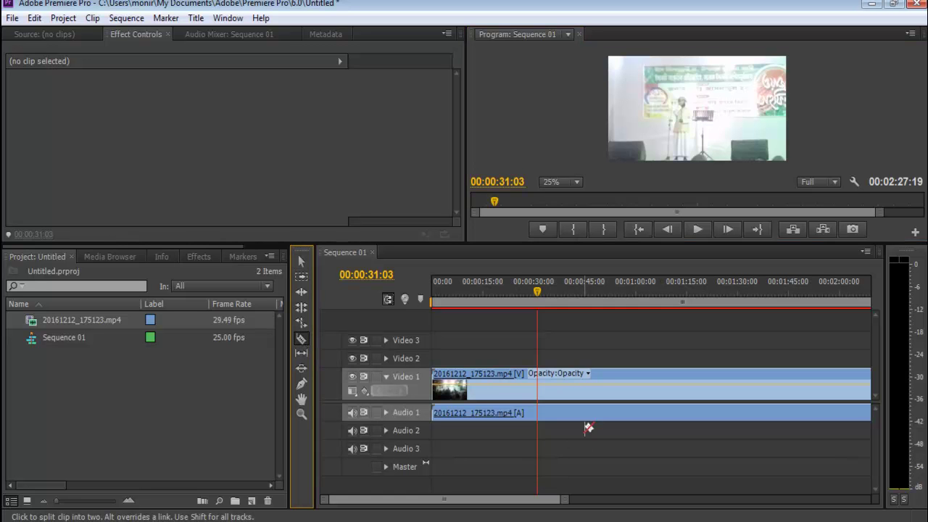
left_click(540, 386)
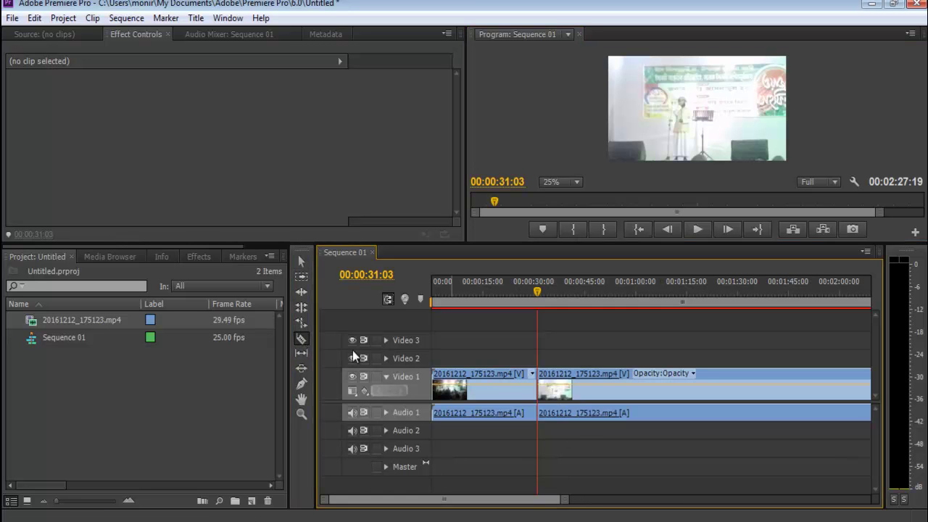
Delete the second part of the split clip, including its audio.
left_click(301, 262)
left_click(591, 415)
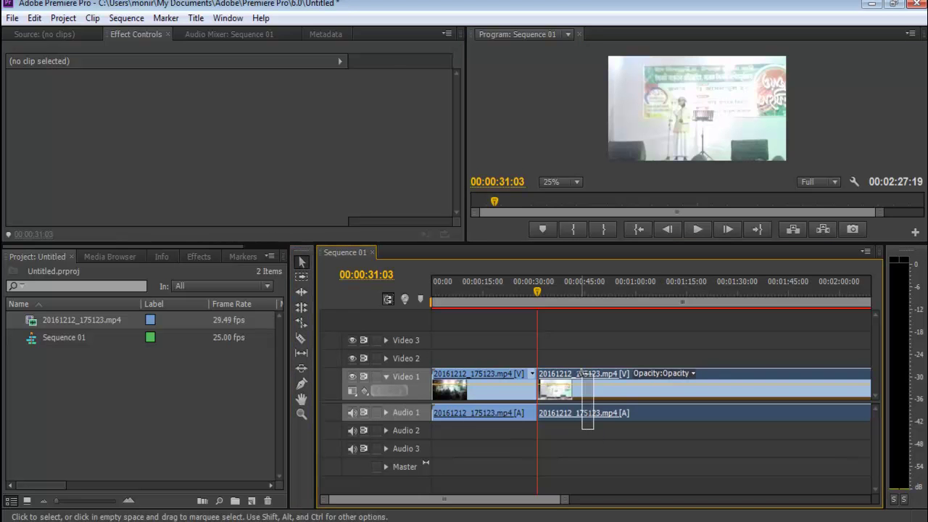
key("Delete")
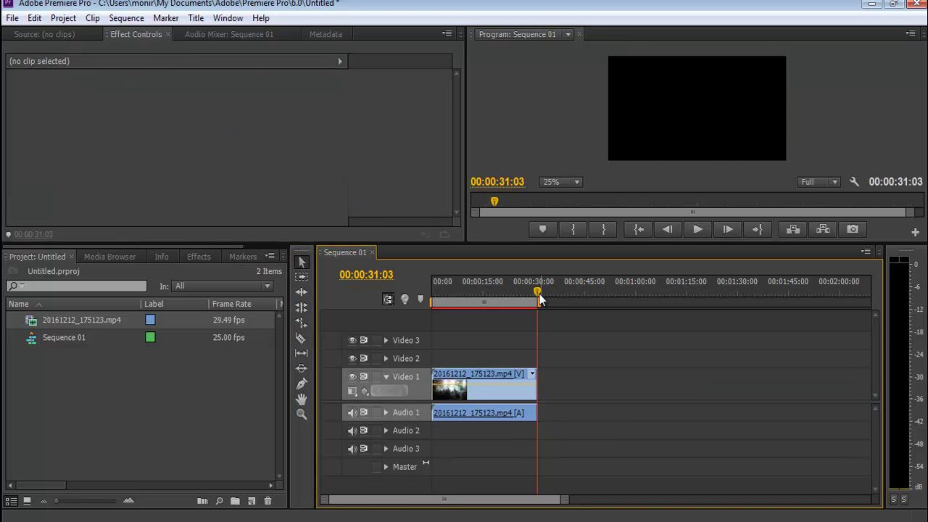
At 00:00:19:15, enlarge the clip in the program preview until it extends slightly beyond the frame on all sides.
left_click_drag(539, 295, 500, 304)
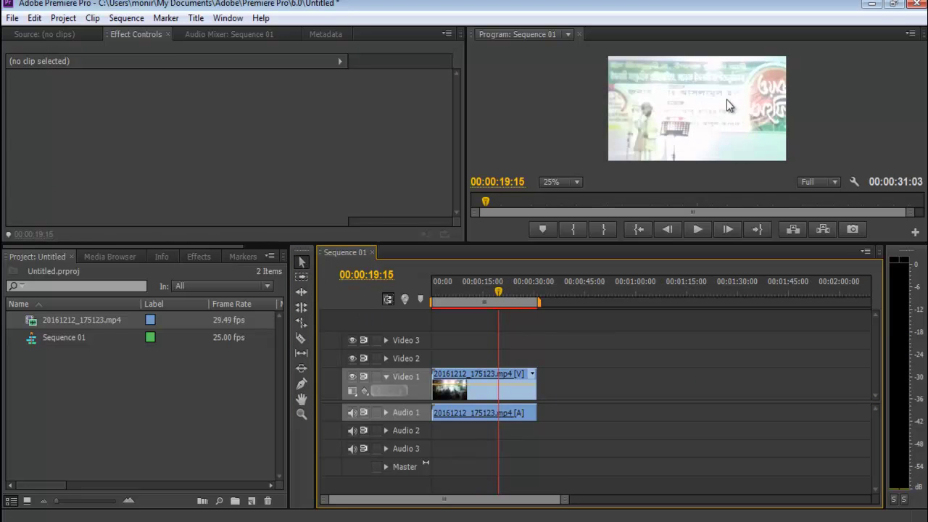
left_click(694, 119)
left_click_drag(584, 115, 609, 103)
left_click_drag(702, 148, 701, 140)
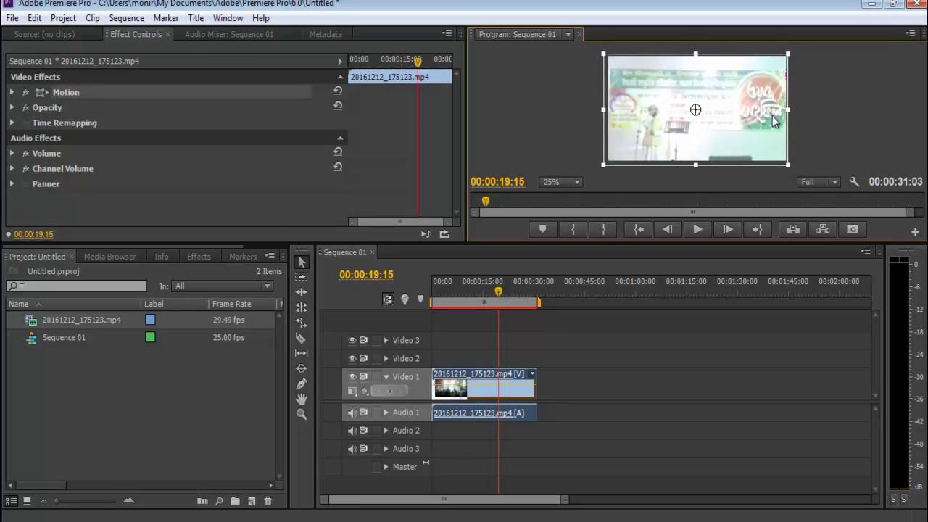
left_click(530, 128)
double_click(637, 114)
mouse_move(601, 110)
left_mouse_down()
mouse_move(574, 111)
mouse_move(596, 111)
left_mouse_up()
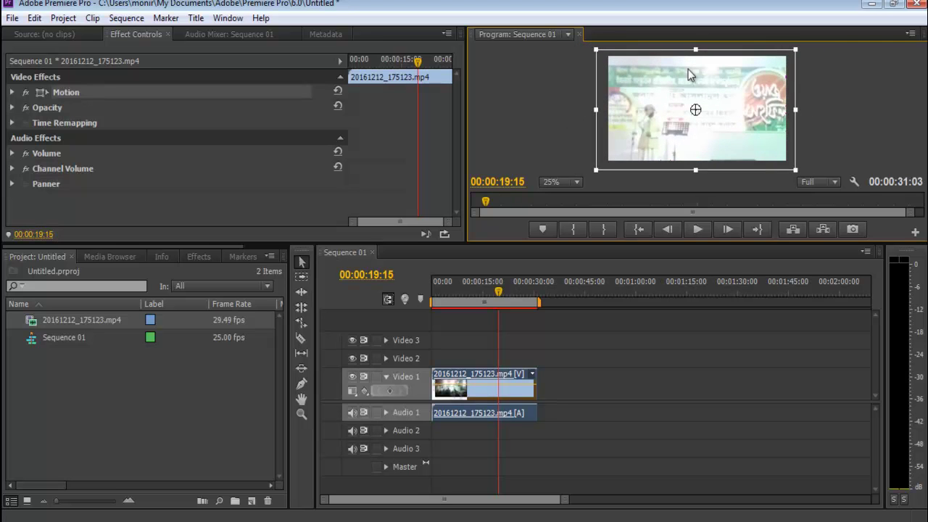
left_click(678, 130)
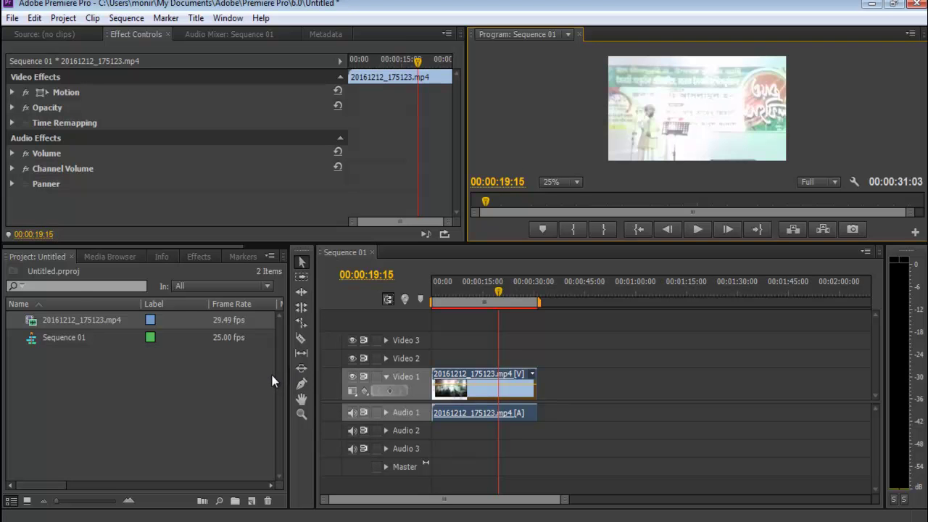
Create a new title named Title 01 at 720 x 576, 25.00 fps, with the D1/DV PAL Widescreen 16:9 pixel aspect ratio.
left_click(12, 18)
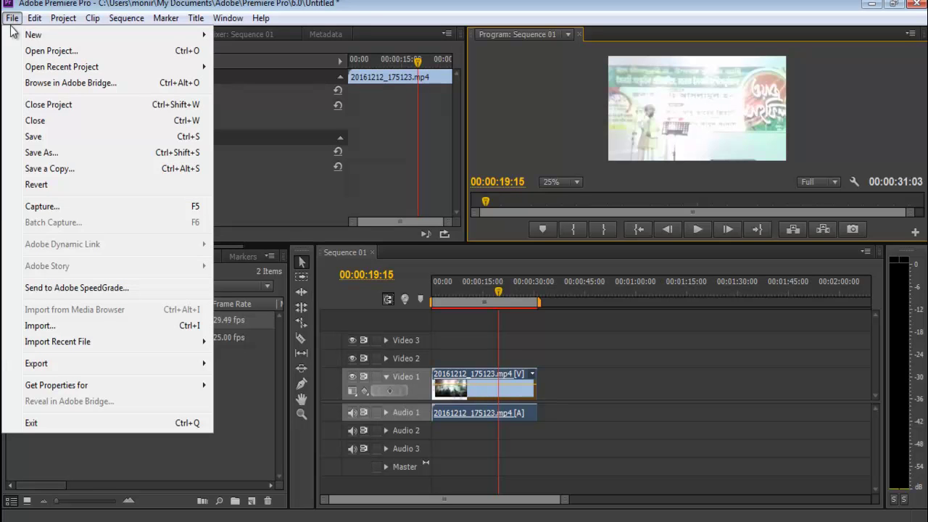
mouse_move(36, 34)
left_click(243, 131)
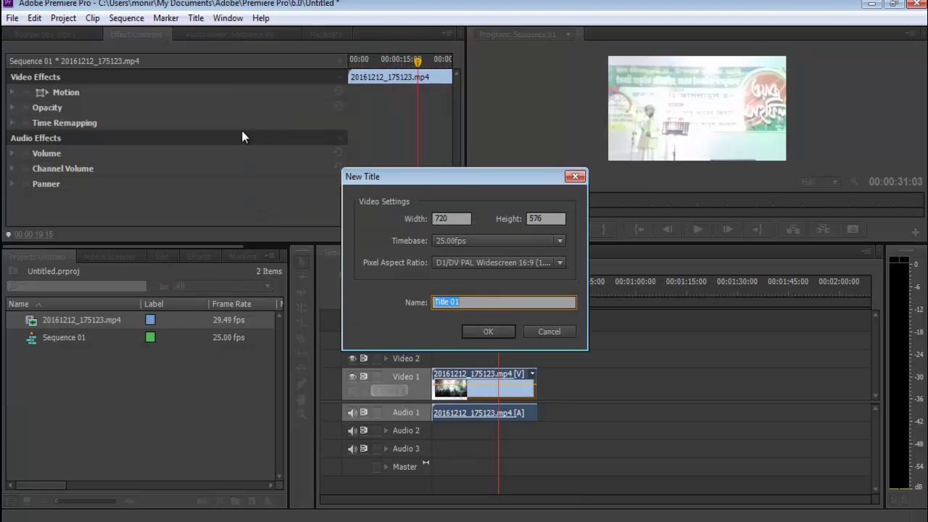
left_click(488, 331)
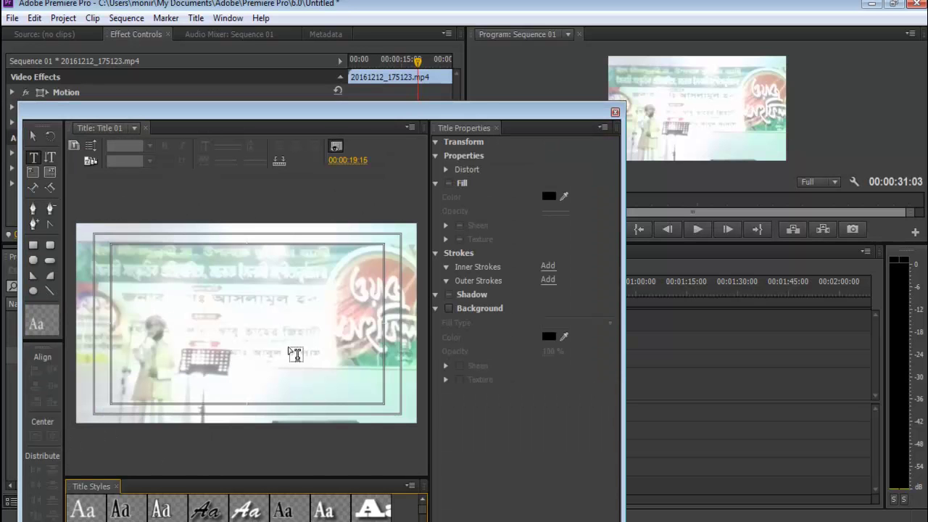
left_click(34, 158)
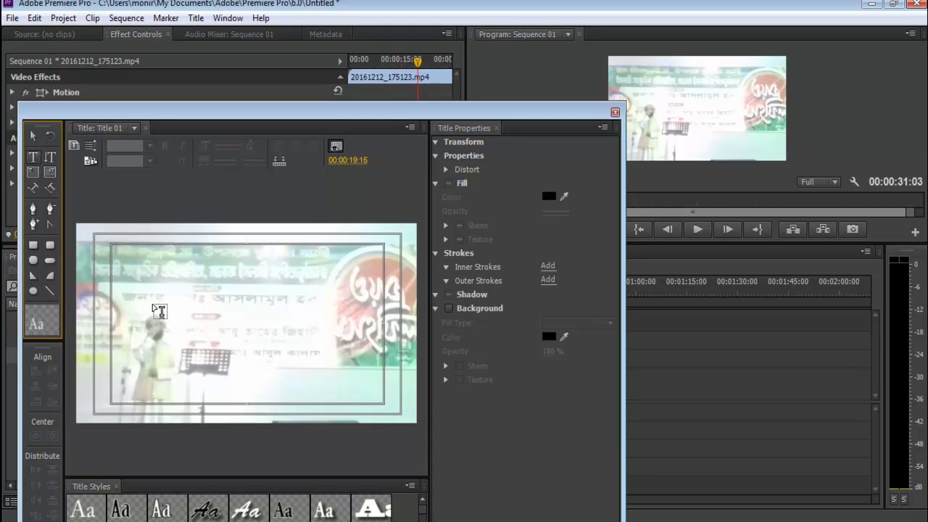
left_click(206, 351)
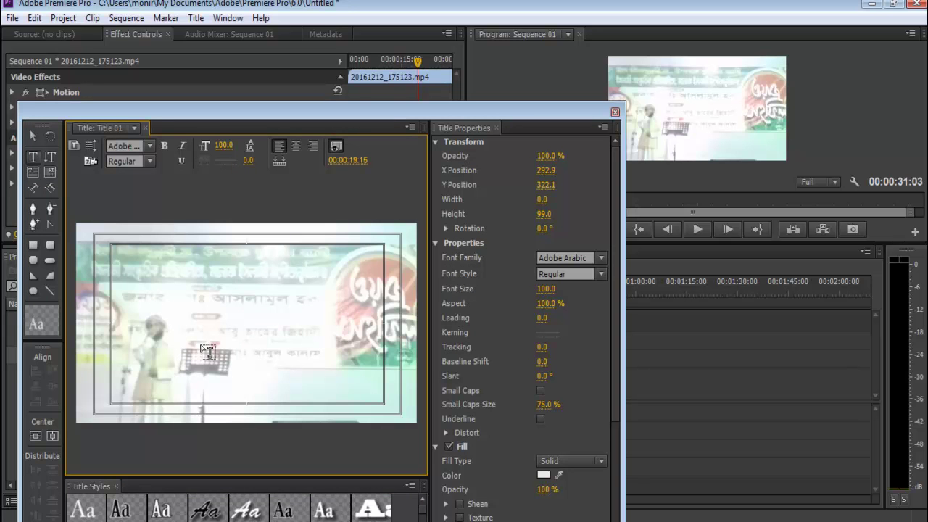
left_click(543, 475)
left_click(466, 327)
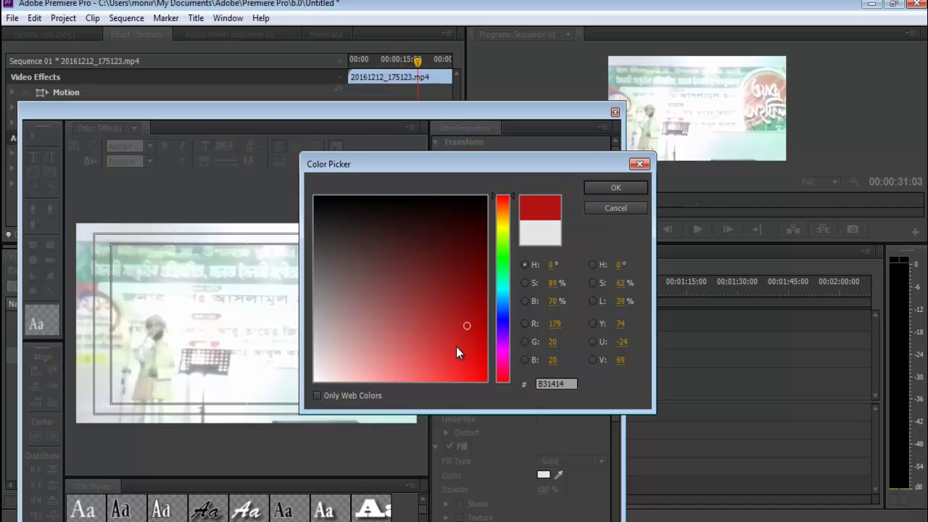
left_click(611, 189)
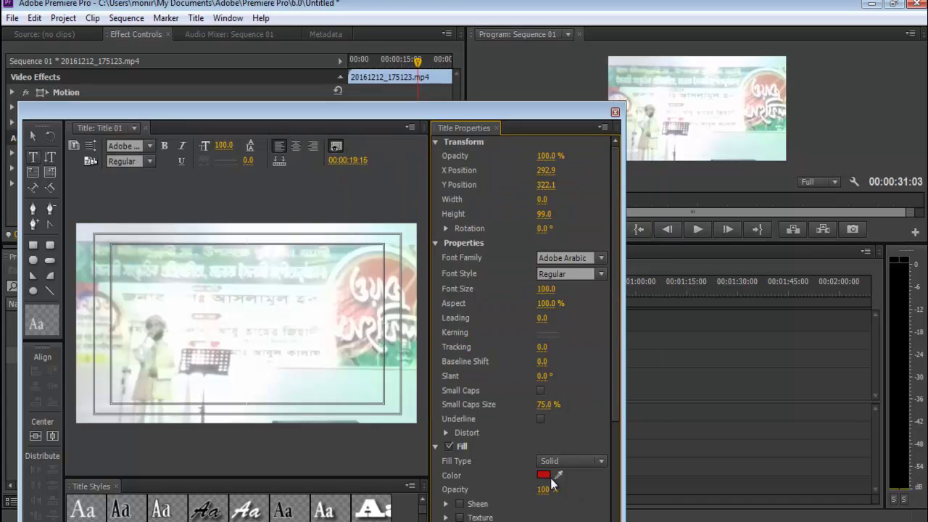
Add the text "mmmmmm" near the middle of the title frame.
left_click(239, 345)
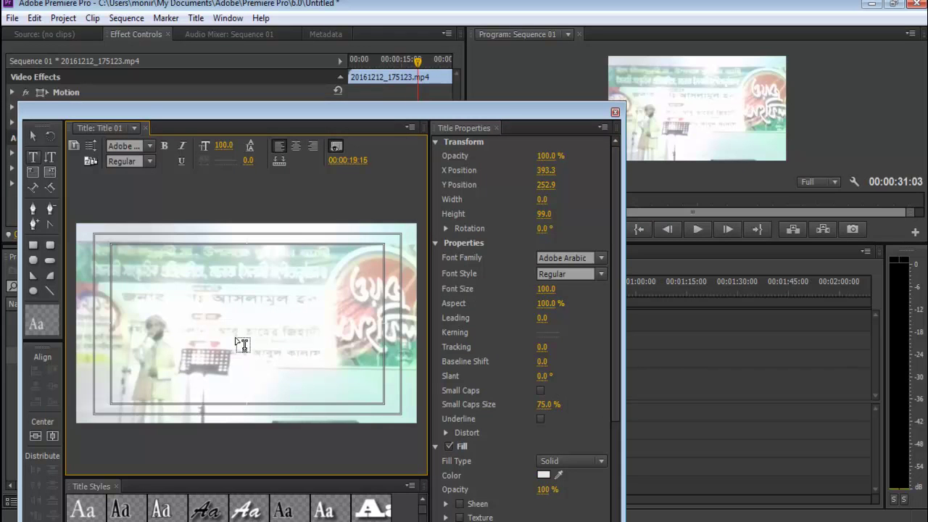
type("mm")
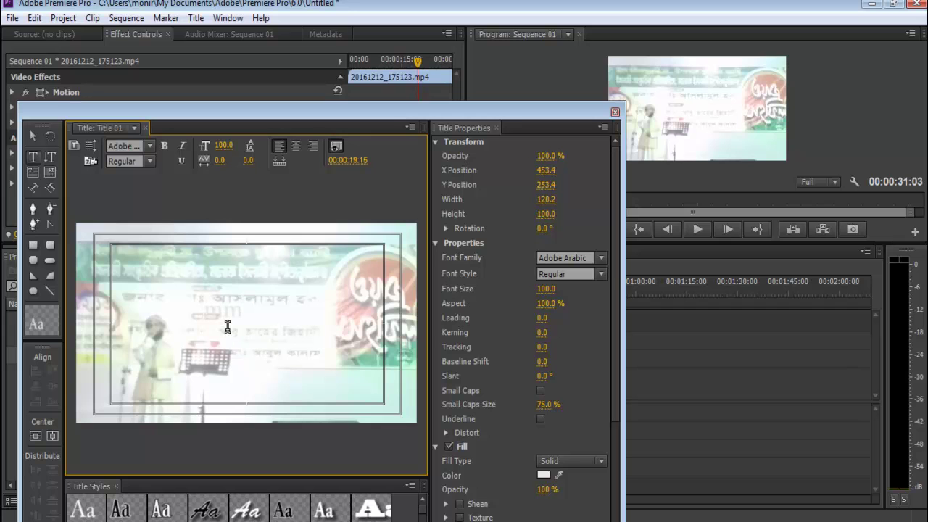
type("mmmm")
Select the "mmmmmm" text with the Type tool and set its solid fill color to bright red.
left_click(30, 159)
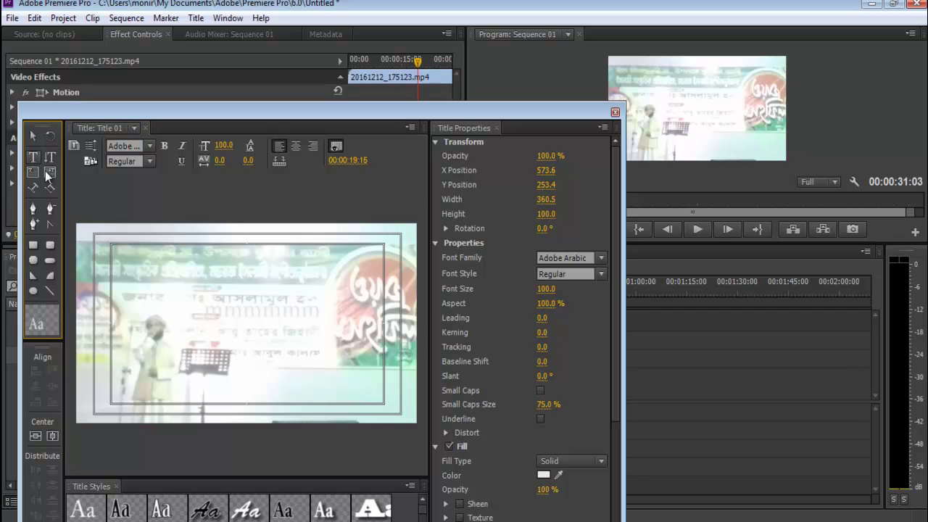
left_click(199, 307)
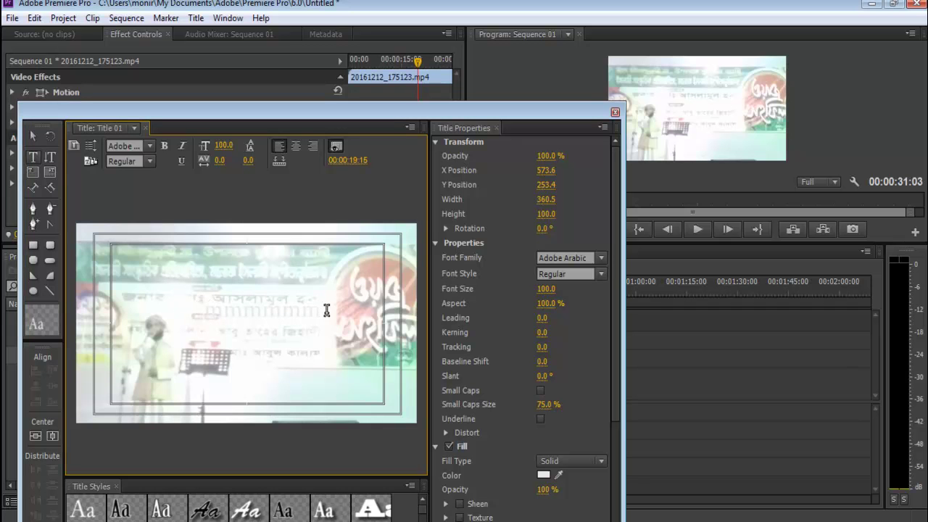
left_click(543, 476)
left_click(469, 351)
left_click(601, 190)
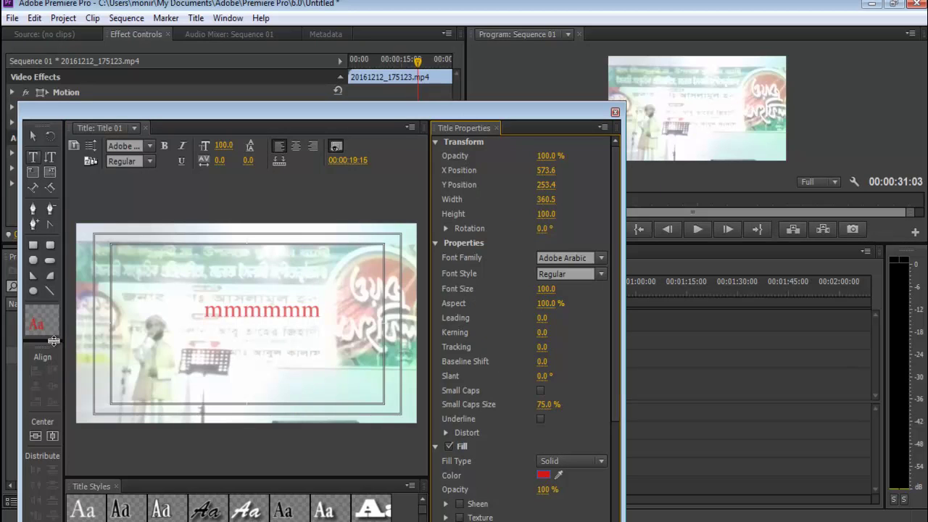
Move the title text slightly up and left to about X 554.7, Y 238.8, and set its font style to Bold Italic.
left_click(33, 136)
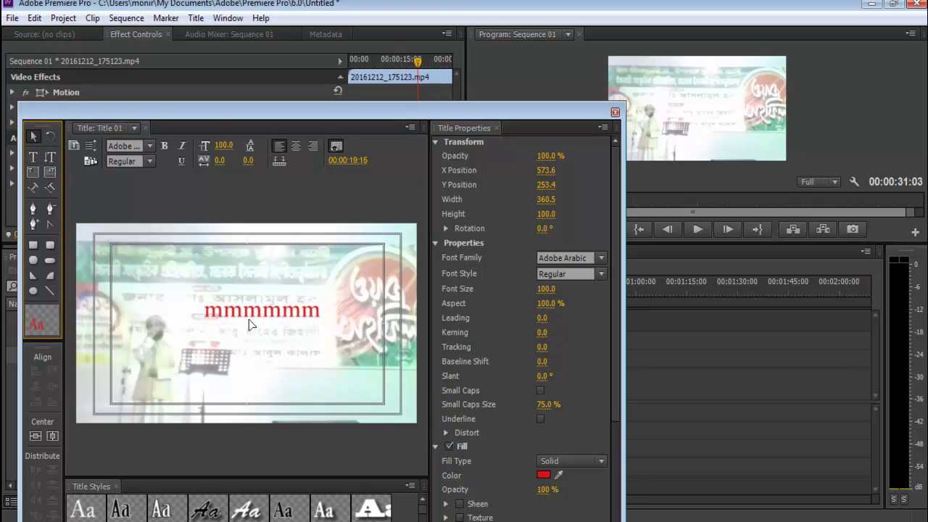
mouse_move(254, 318)
left_mouse_down()
mouse_move(251, 348)
mouse_move(196, 392)
mouse_move(206, 323)
mouse_move(279, 340)
mouse_move(249, 374)
mouse_move(207, 341)
mouse_move(210, 319)
mouse_move(247, 315)
left_mouse_up()
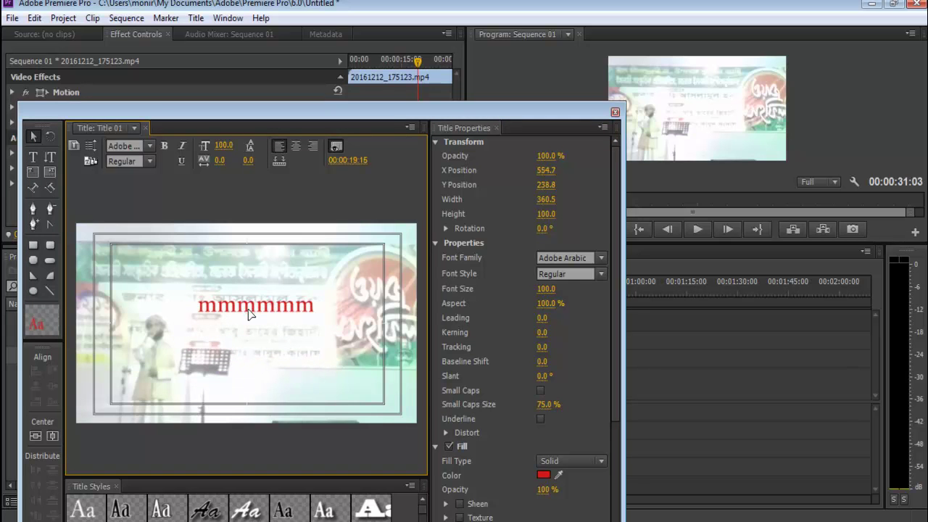
left_click(601, 273)
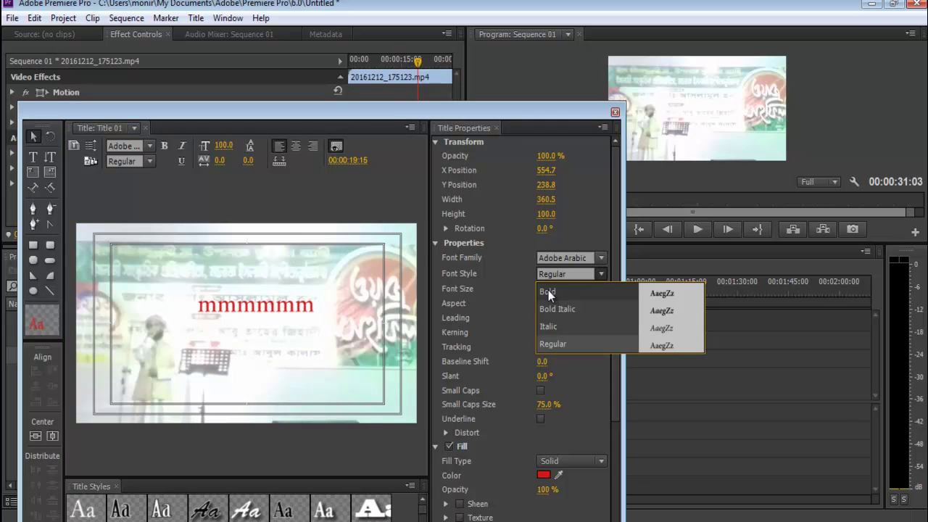
left_click(556, 307)
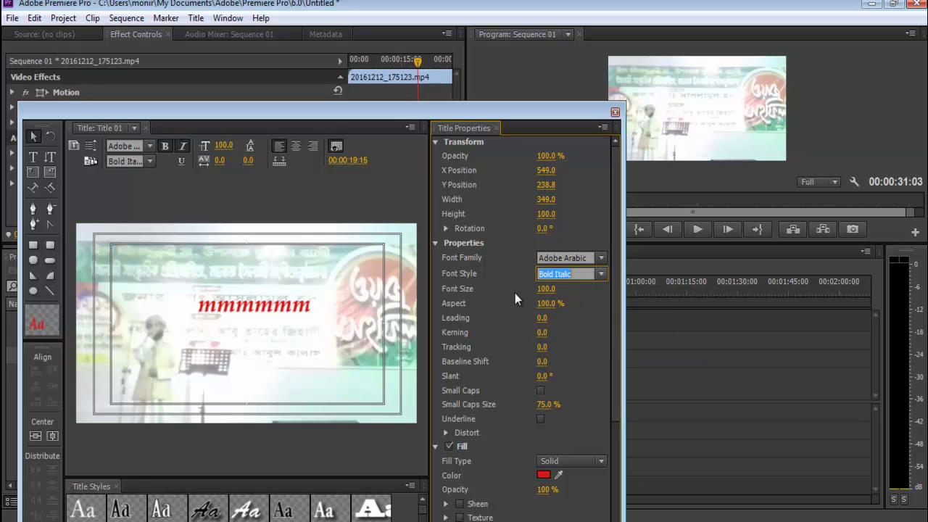
Enable Sheen on the title text's fill, move the text to the lower part of the frame, and close the title editor.
left_click(459, 504)
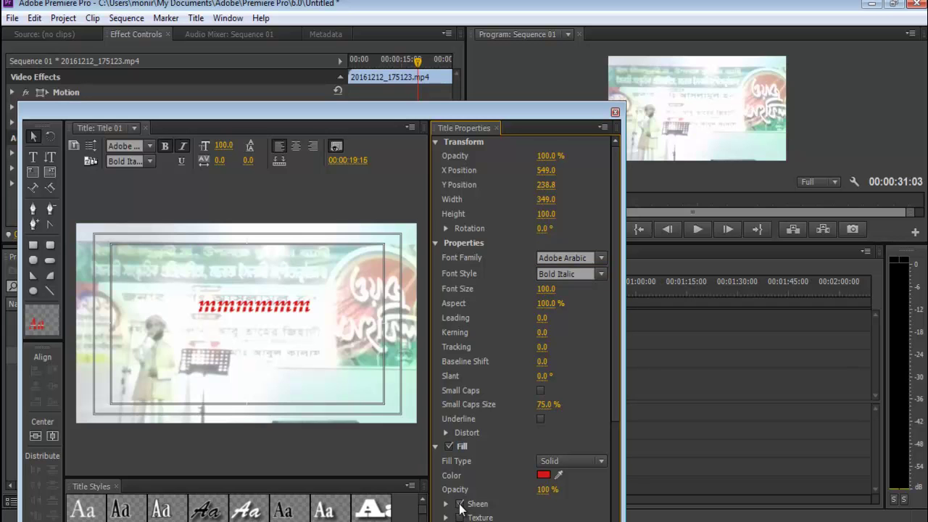
left_click_drag(614, 371, 619, 451)
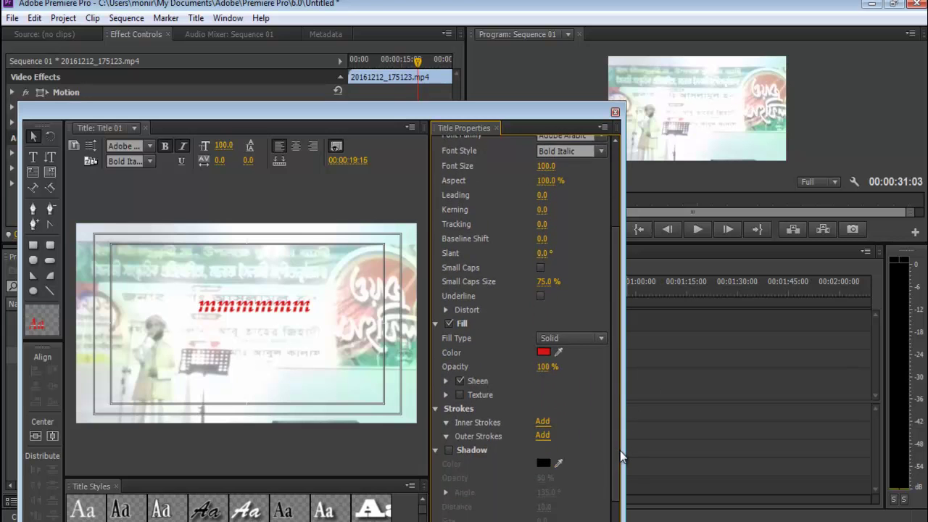
left_click_drag(251, 308, 246, 387)
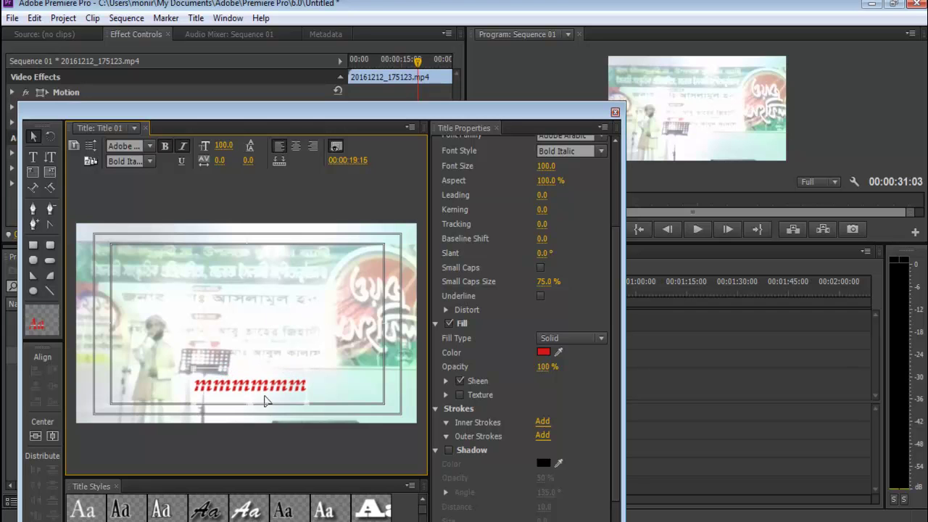
left_click(616, 113)
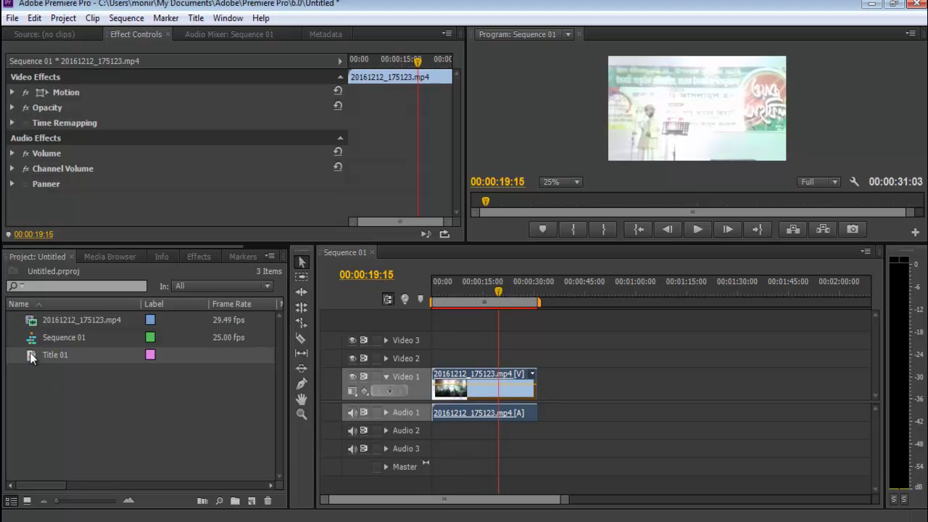
Place Title 01 on Video 2 at the sequence start and extend it to the video clip's end, checking it over the footage.
left_click_drag(31, 360, 440, 360)
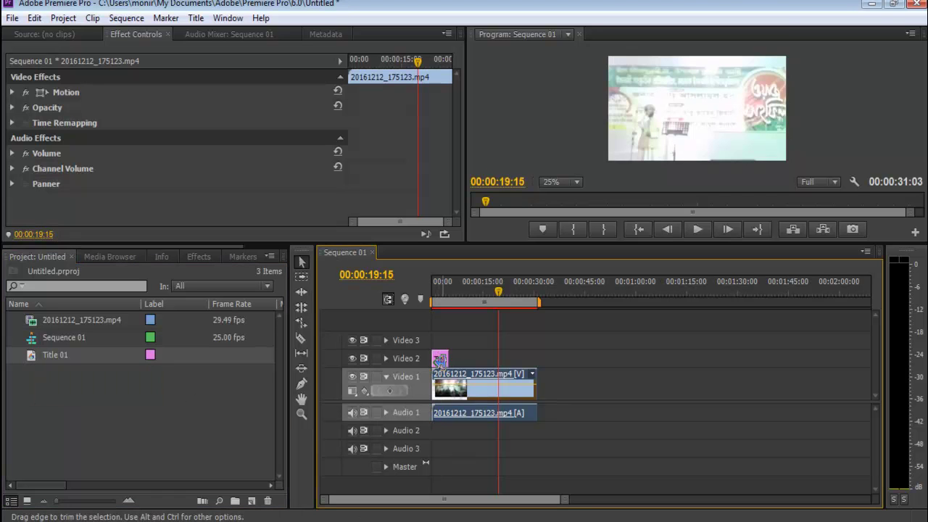
left_click(441, 291)
left_click_drag(454, 355, 538, 355)
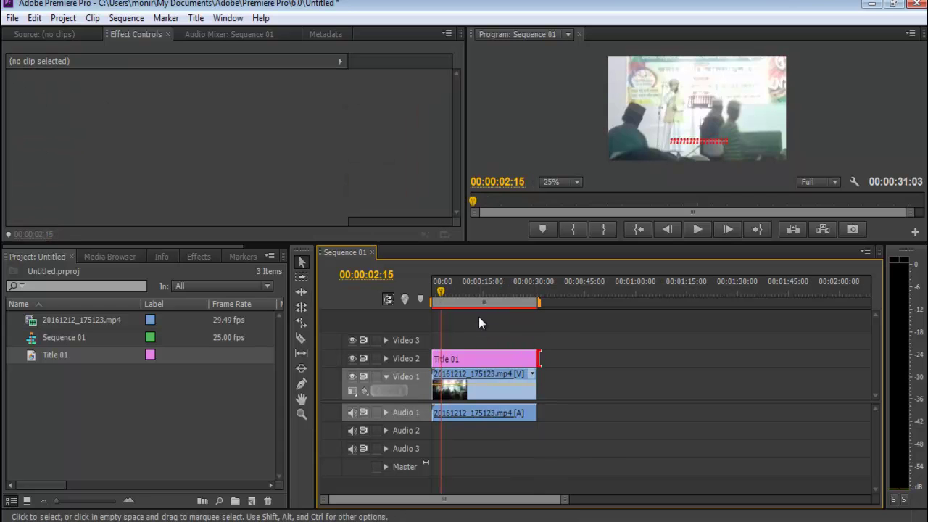
left_click_drag(441, 288, 479, 296)
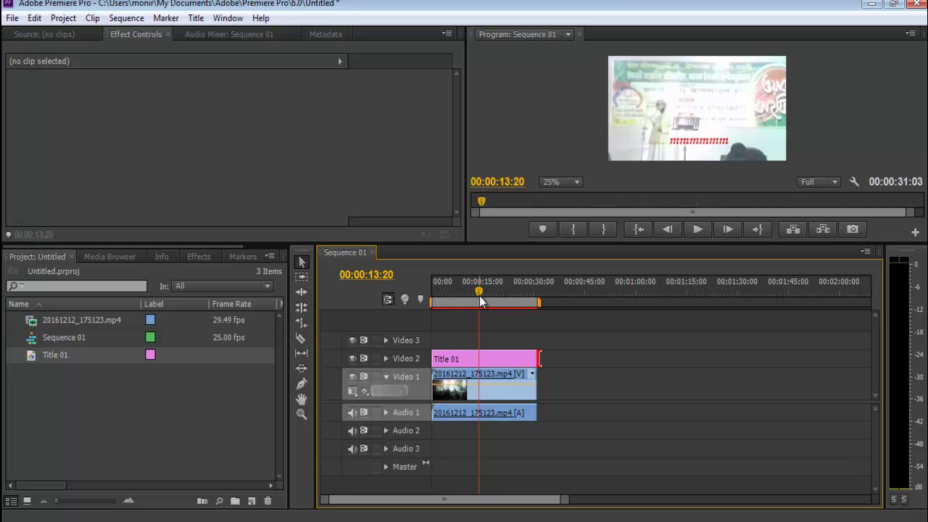
mouse_move(466, 294)
left_mouse_down()
mouse_move(457, 296)
mouse_move(472, 296)
left_mouse_up()
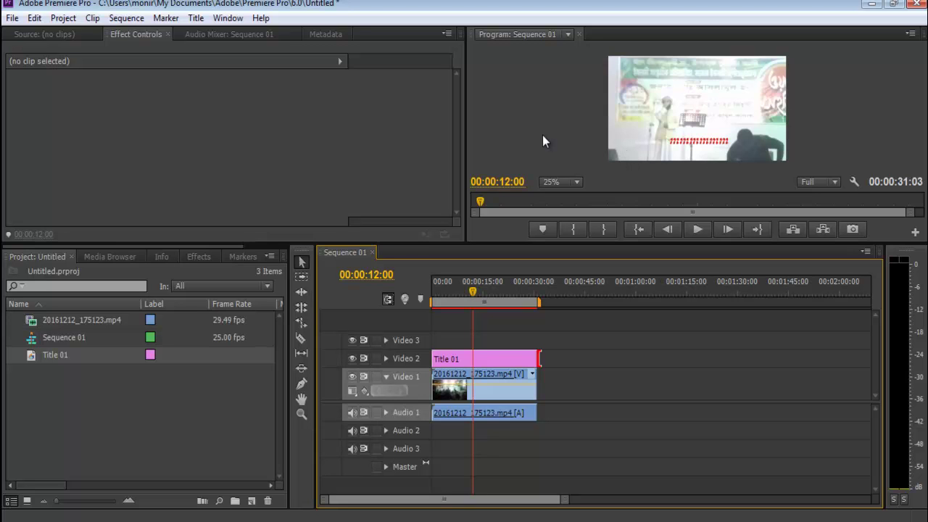
Apply the Sliding Boxes video transition from the Slide group to the beginning of Title 01.
left_click(199, 257)
left_click(11, 351)
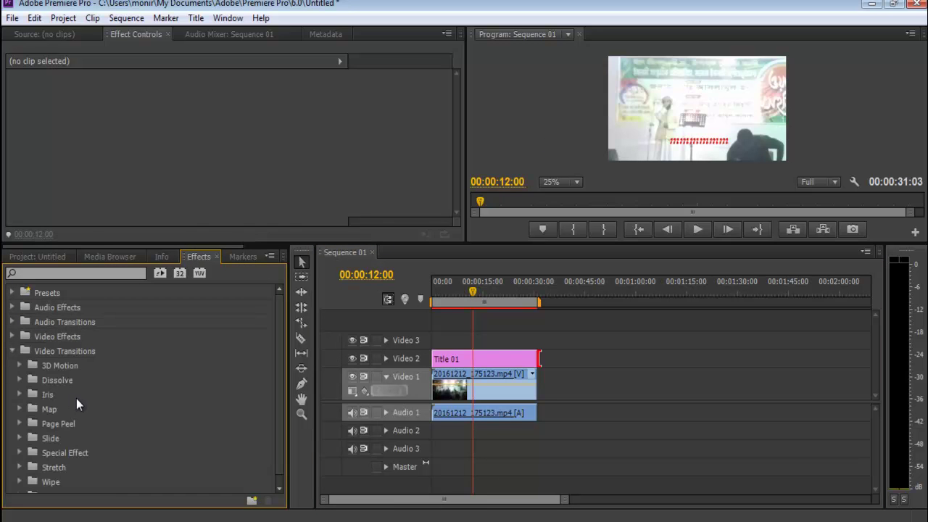
left_click(19, 439)
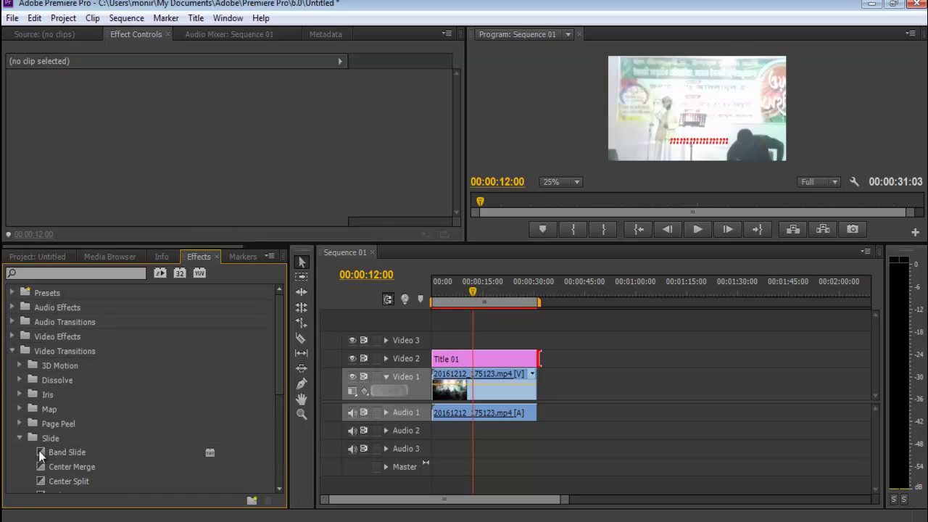
scroll(126, 434, "down", 1)
scroll(115, 445, "down", 3)
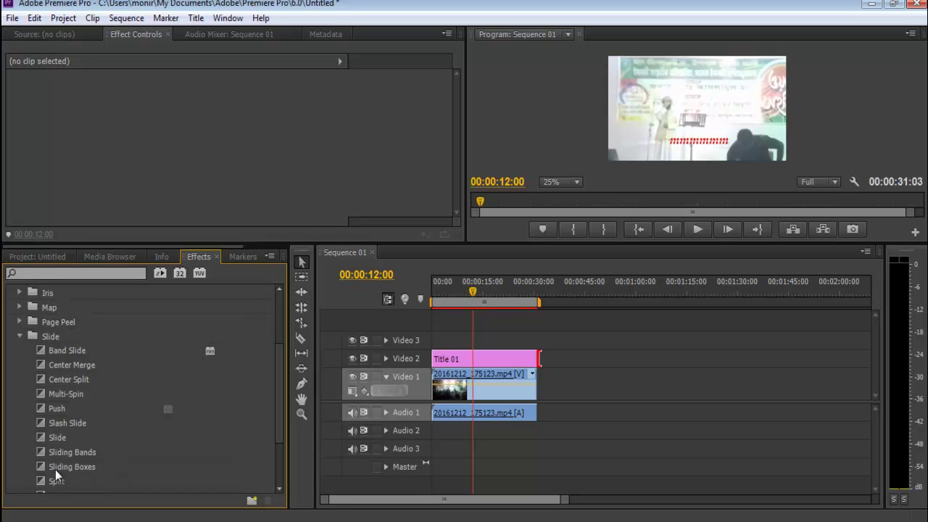
left_click_drag(41, 467, 362, 442)
left_click_drag(438, 358, 440, 356)
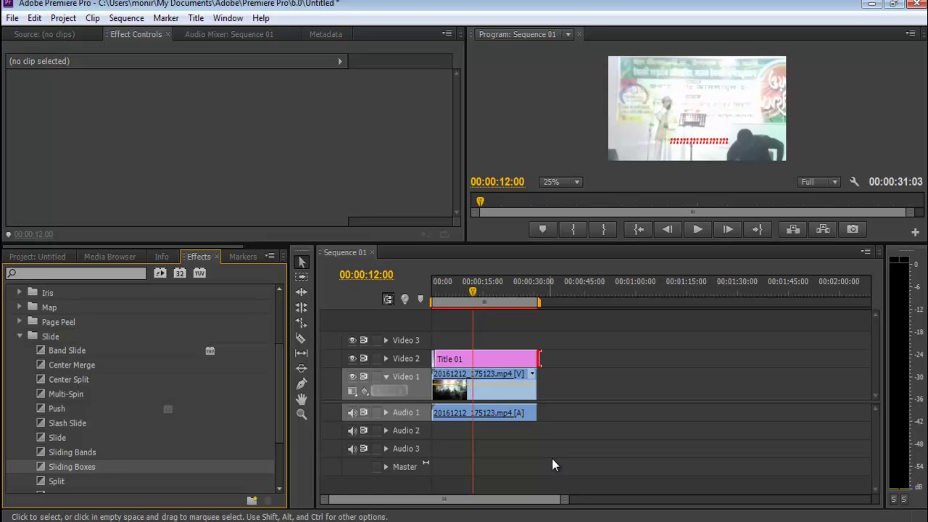
Lengthen the Sliding Boxes transition at the start of Title 01 to a duration of 00:00:05:05.
left_click_drag(570, 500, 433, 500)
left_click(442, 288)
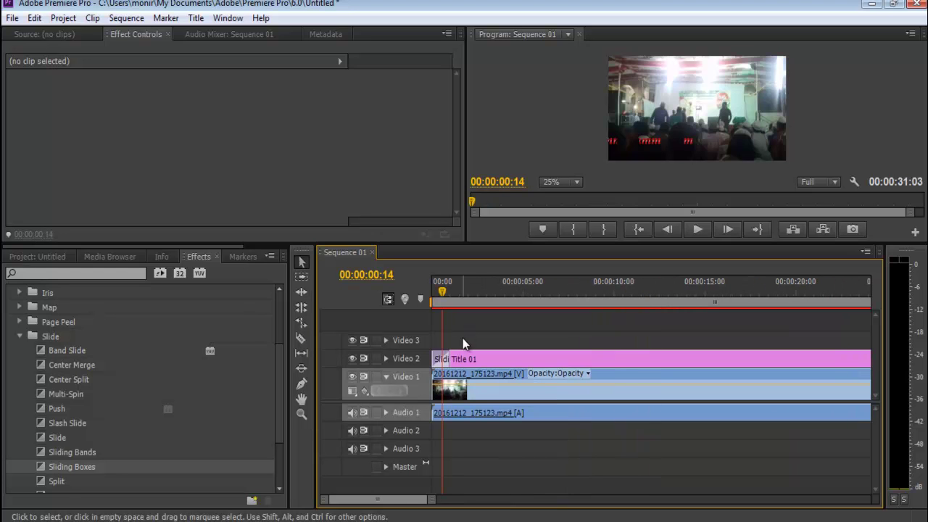
left_click_drag(445, 359, 525, 362)
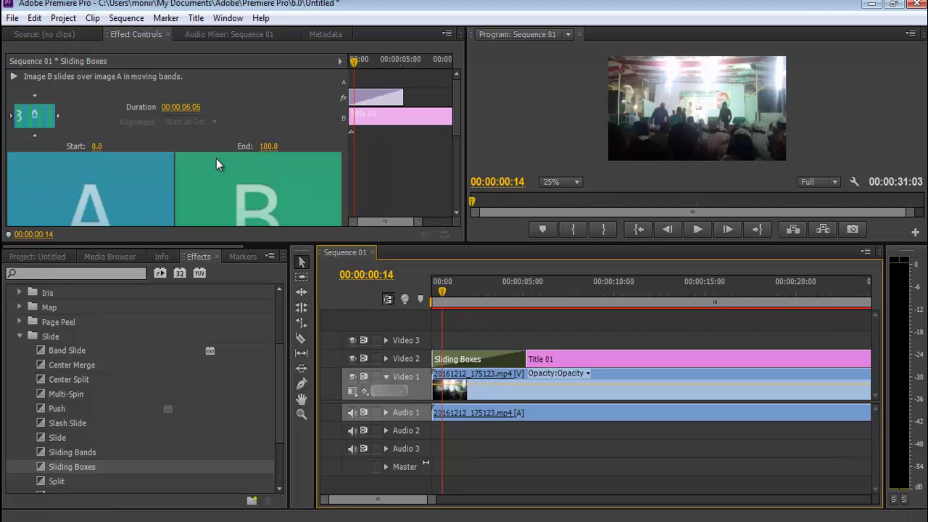
Set the Sliding Boxes transition's number of bands to 5 and change its slide direction to East to West.
left_click_drag(455, 106, 450, 181)
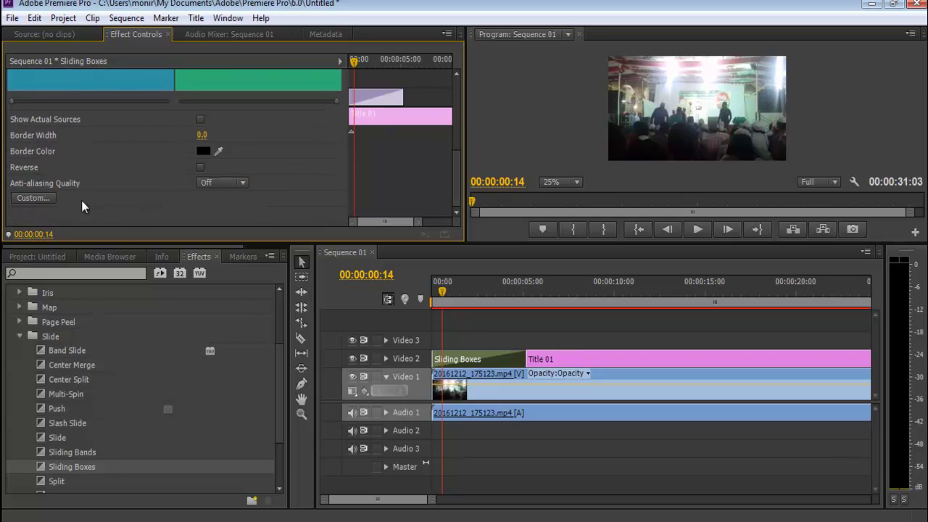
left_click(29, 198)
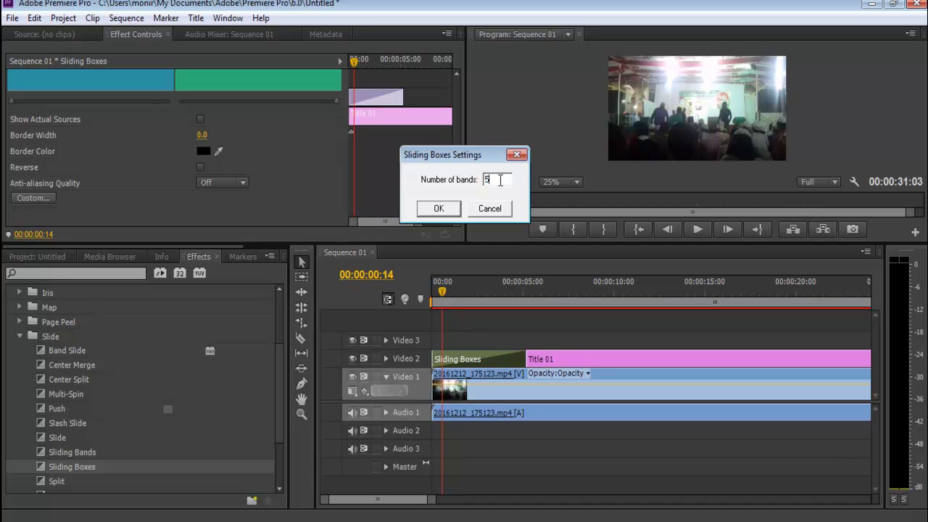
left_click(438, 208)
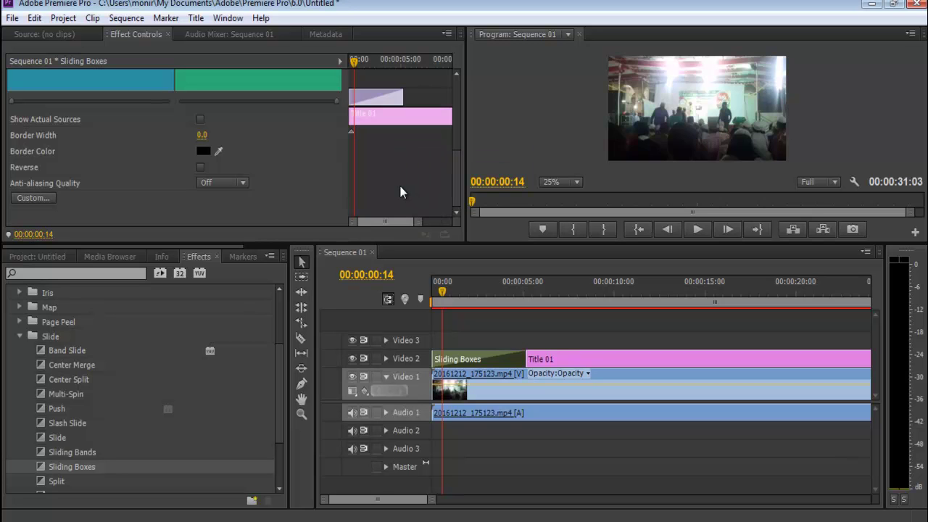
left_click_drag(453, 167, 452, 97)
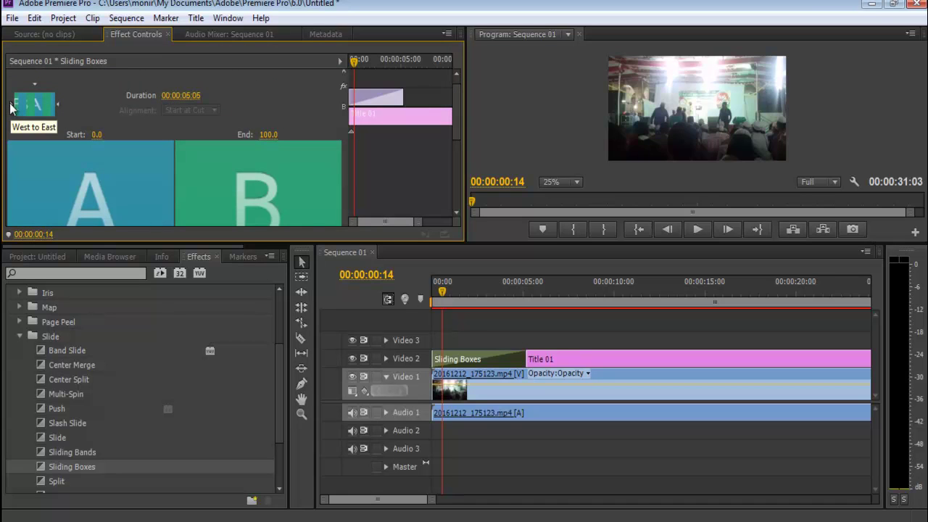
left_click(34, 85)
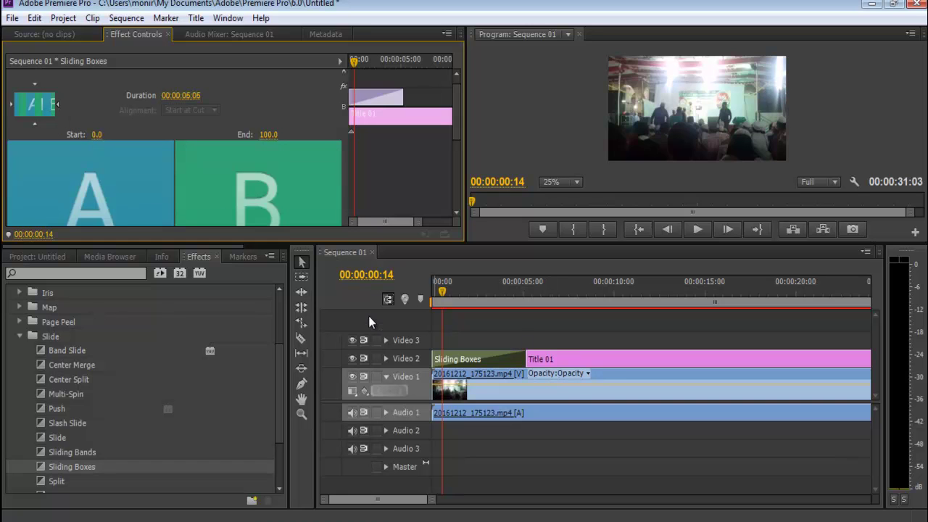
Play the sequence to about 00:00:13:24 to preview the transition, and shorten Title 01 to end at about 9 seconds.
left_click(696, 231)
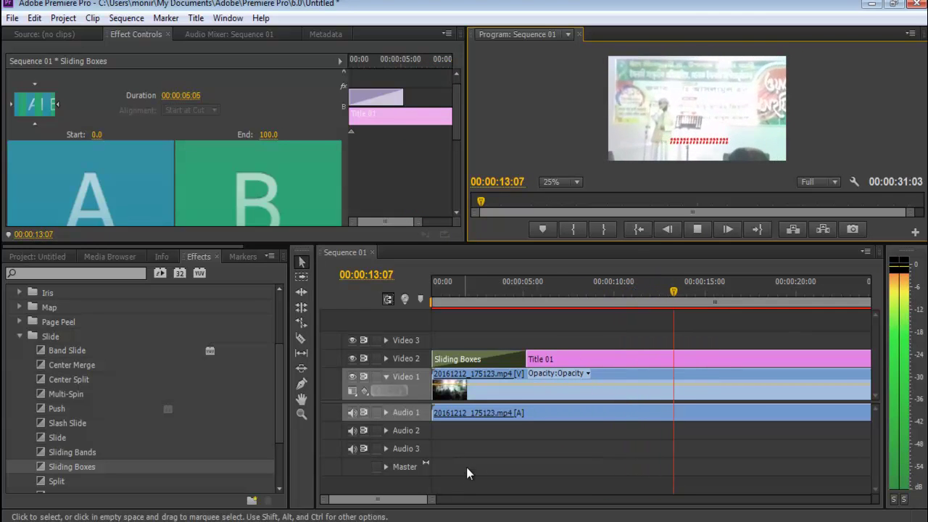
key("space")
left_click_drag(424, 499, 430, 500)
left_click_drag(767, 359, 438, 358)
left_click_drag(421, 505, 408, 503)
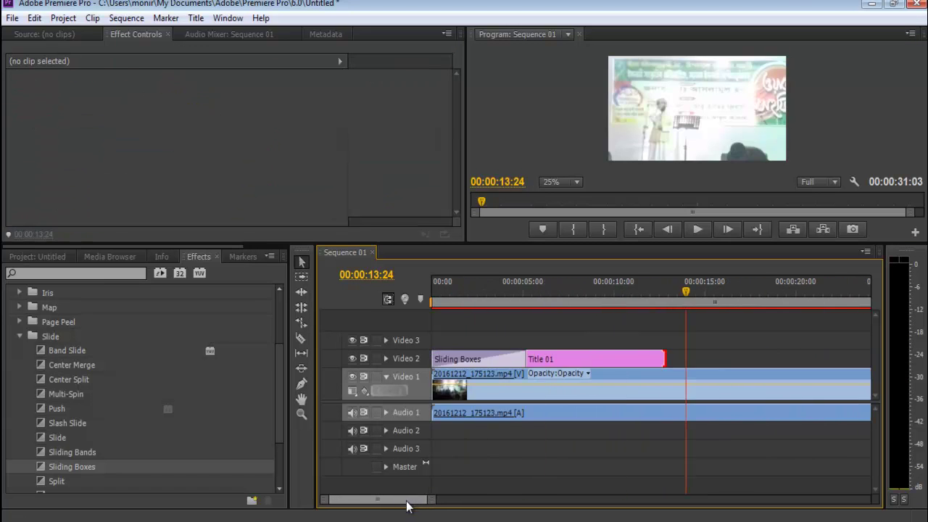
left_click_drag(658, 355, 601, 362)
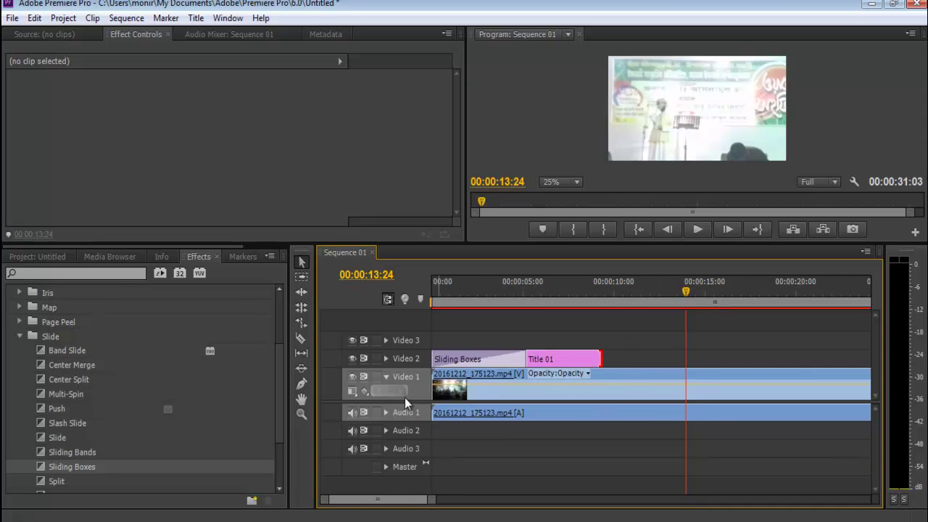
Copy Title 01, lock the Video 1 track, and paste the title onto Video 2 at 00:00:13:24.
left_click(535, 362)
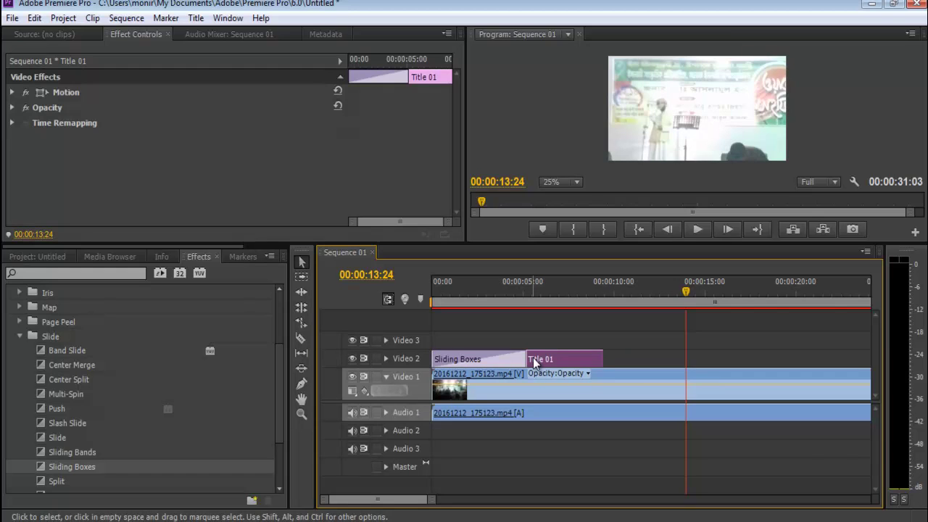
right_click(535, 362)
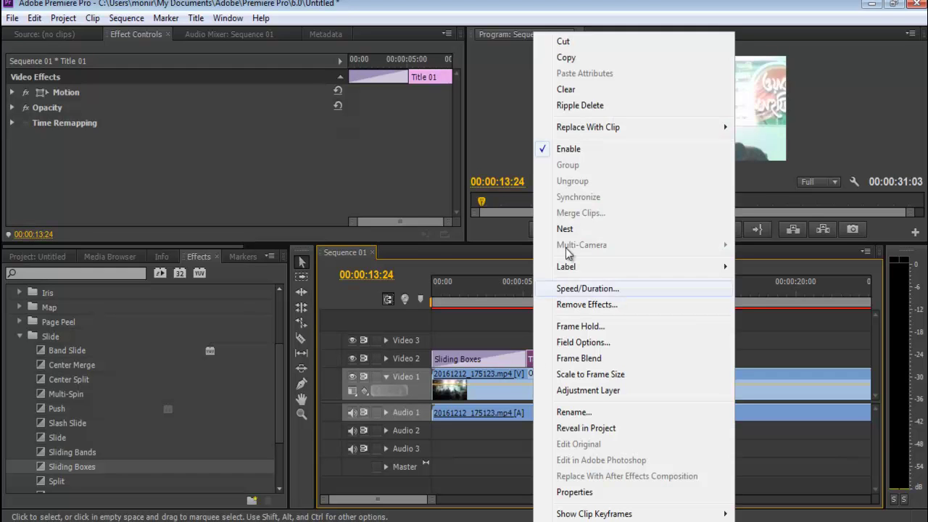
left_click(572, 58)
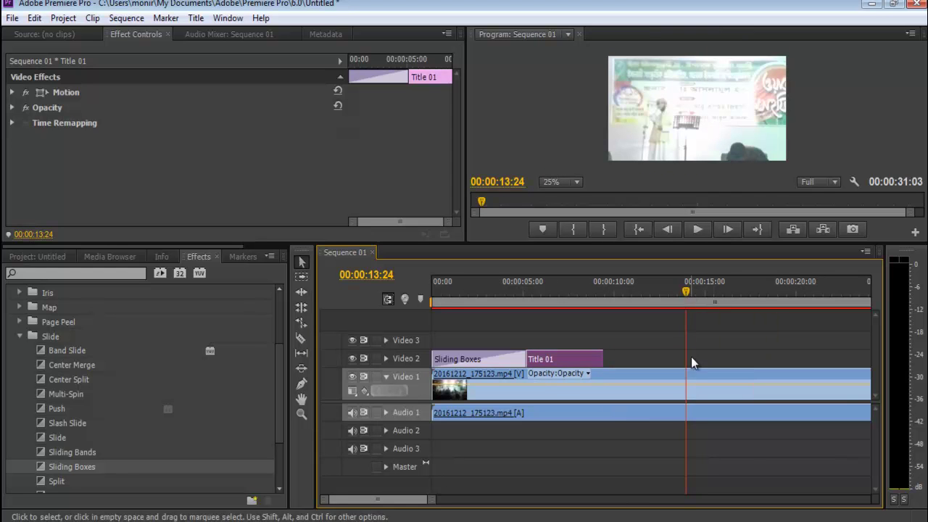
left_click(374, 376)
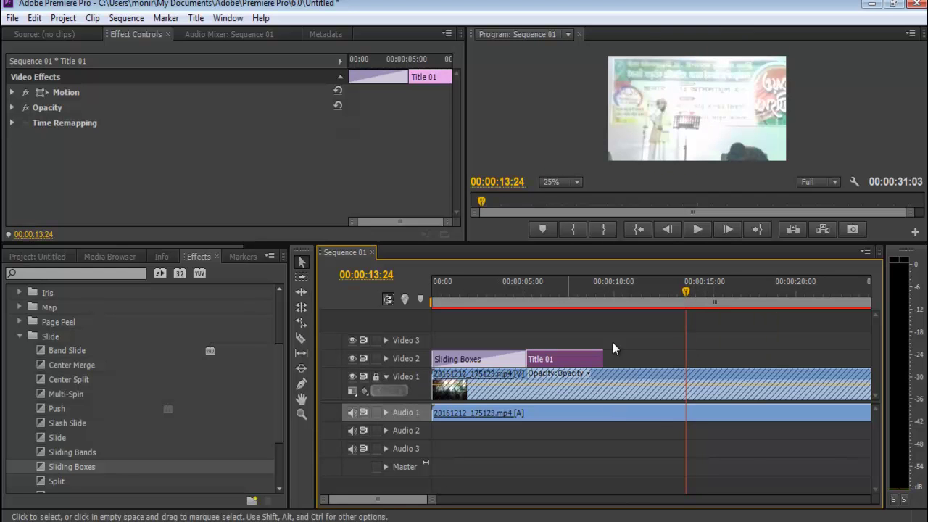
key("ctrl+v")
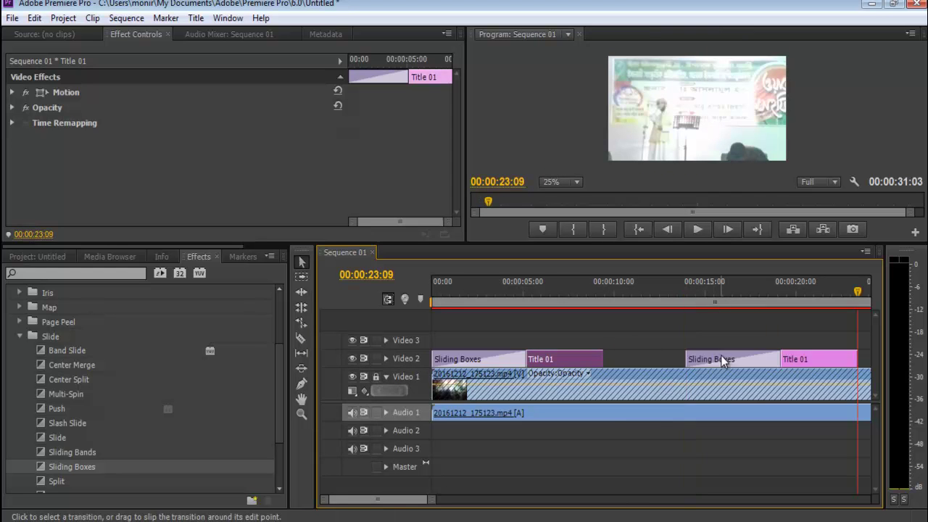
Play the sequence from near its start to about 30 seconds to review both title appearances.
mouse_move(411, 500)
left_mouse_down()
mouse_move(424, 499)
mouse_move(400, 498)
left_mouse_up()
left_click(439, 293)
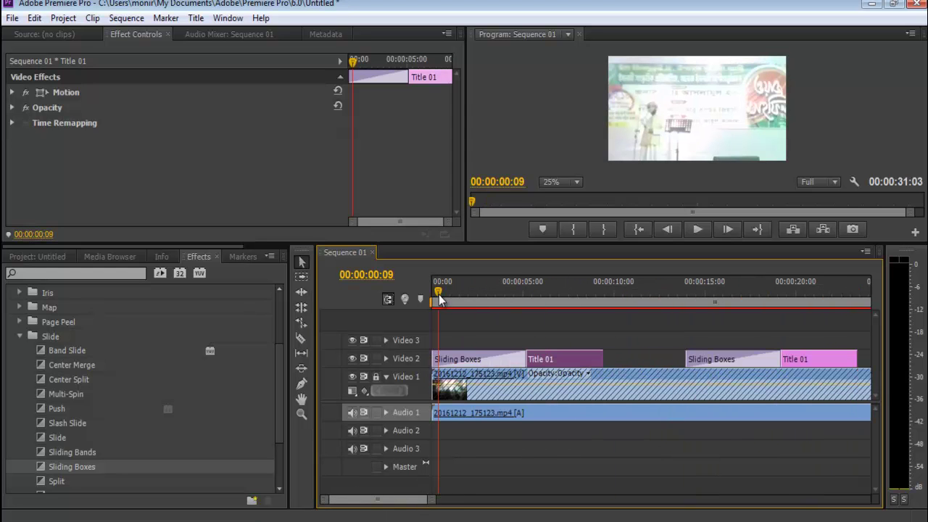
left_click(698, 230)
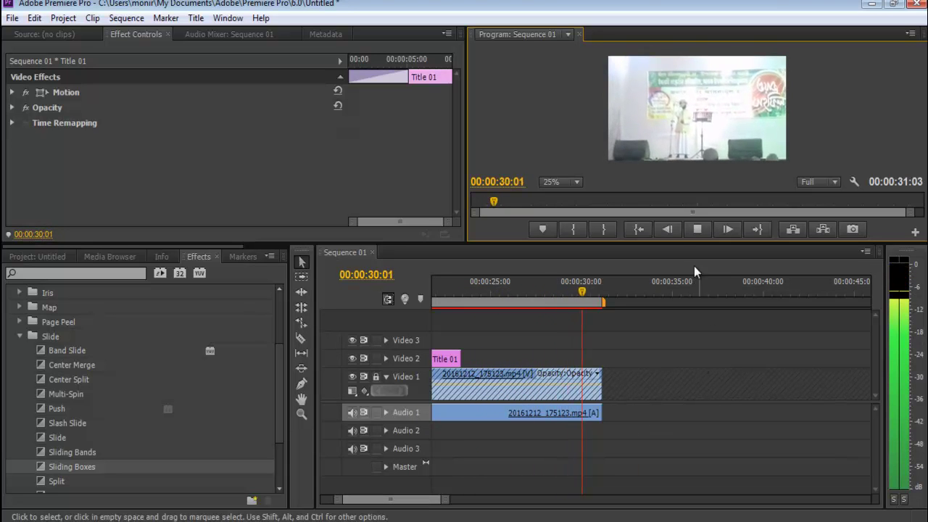
left_click(699, 229)
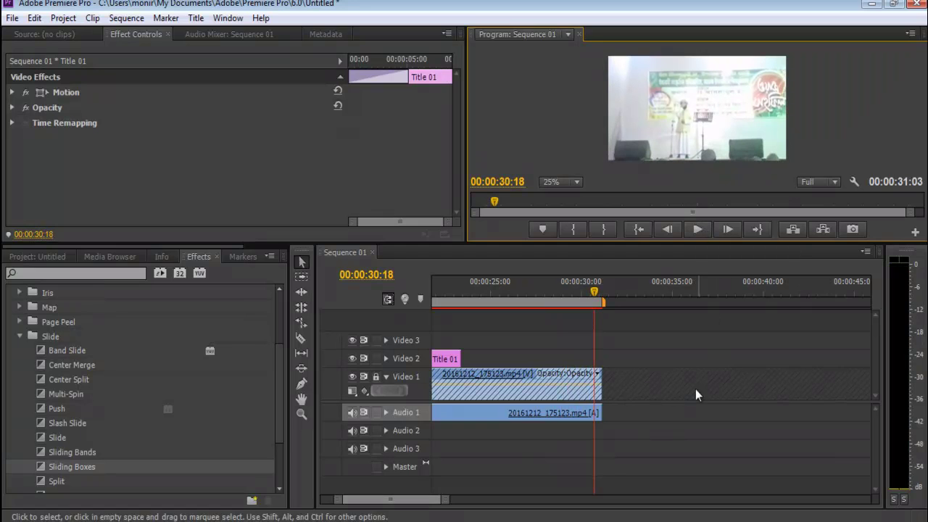